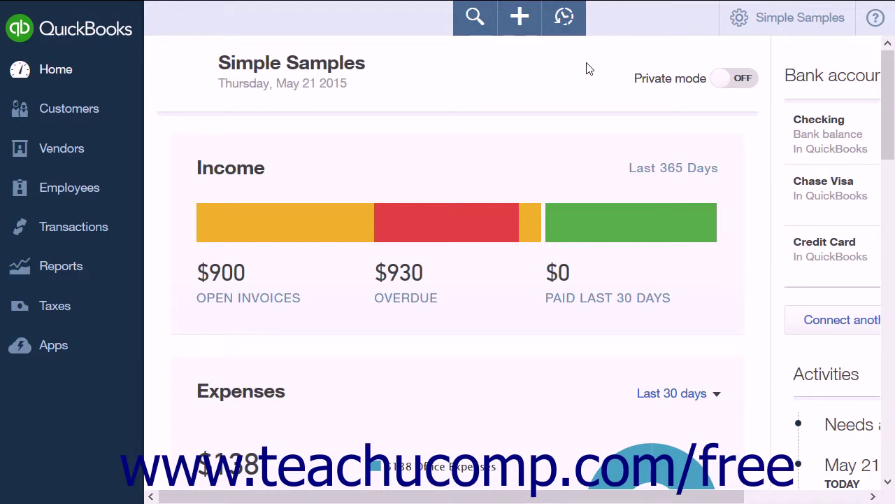
Open the Chart of Accounts from the gear menu and scroll through the listed accounts.
click(780, 30)
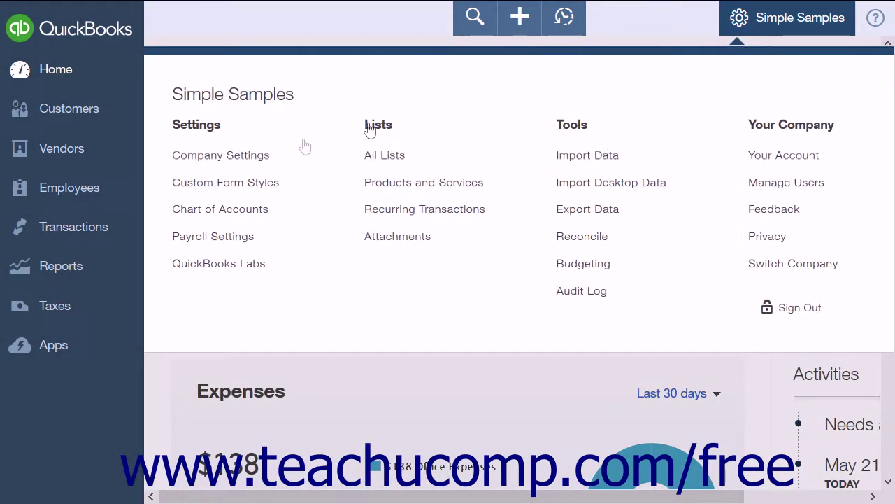
click(235, 212)
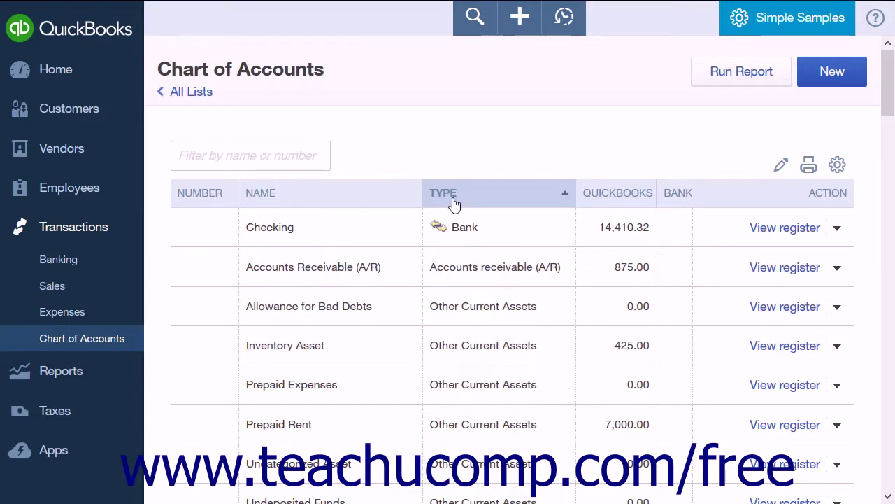
scroll(465, 299, down, 3)
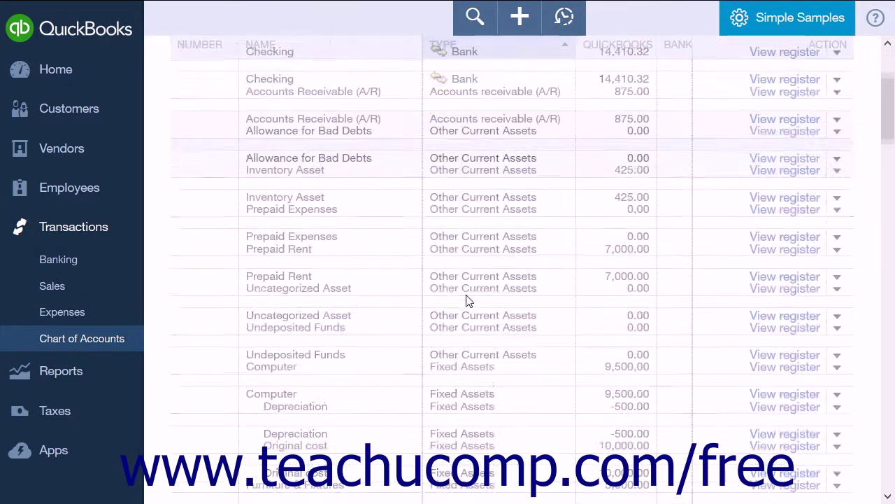
scroll(464, 306, down, 2)
scroll(468, 300, up, 4)
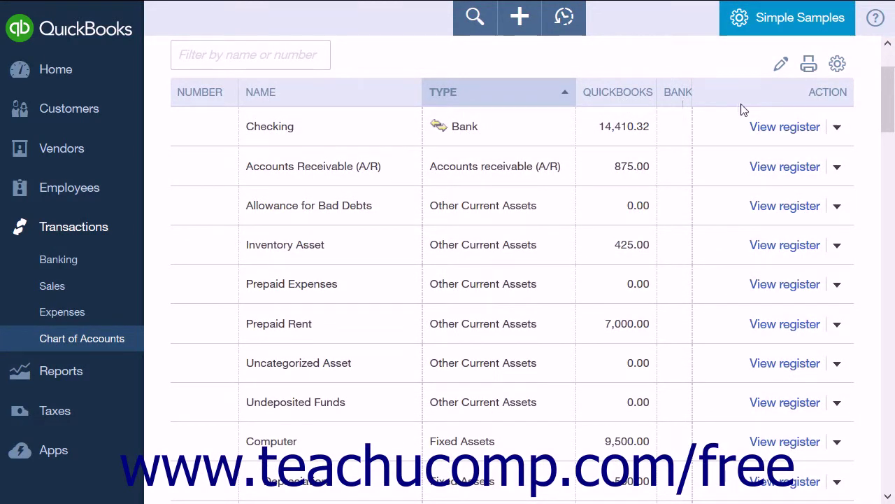
click(837, 130)
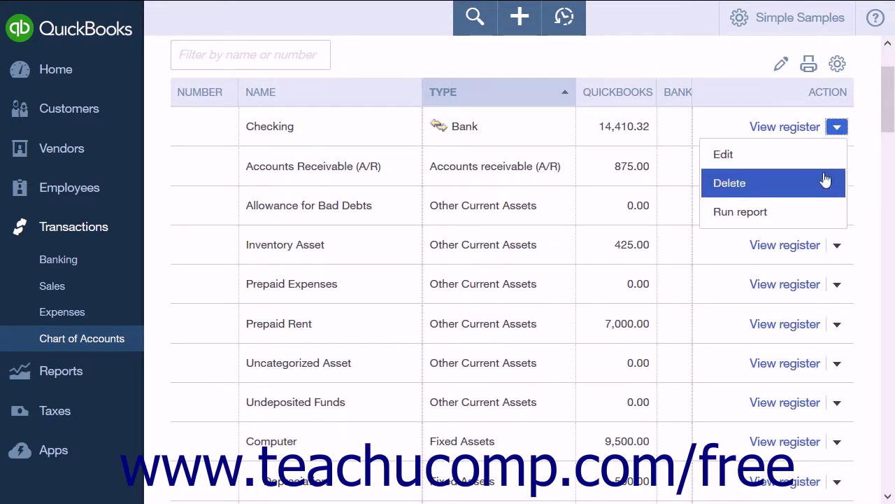
click(839, 129)
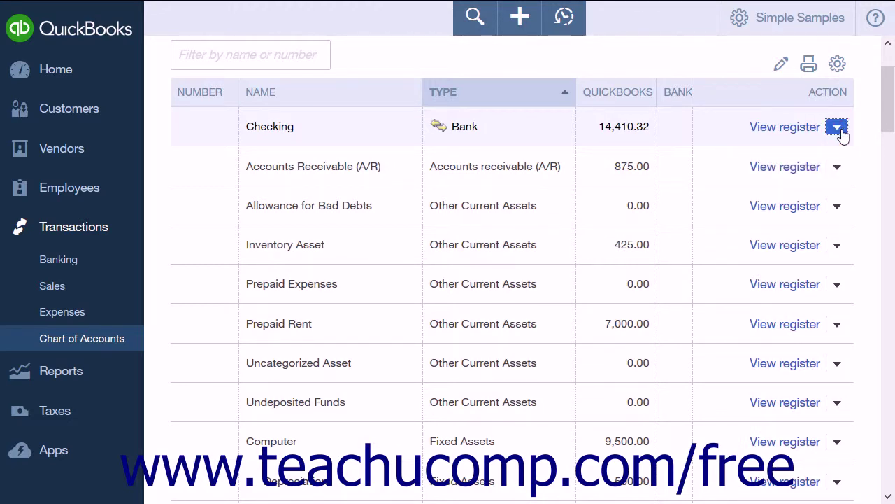
scroll(783, 180, down, 5)
scroll(783, 180, up, 7)
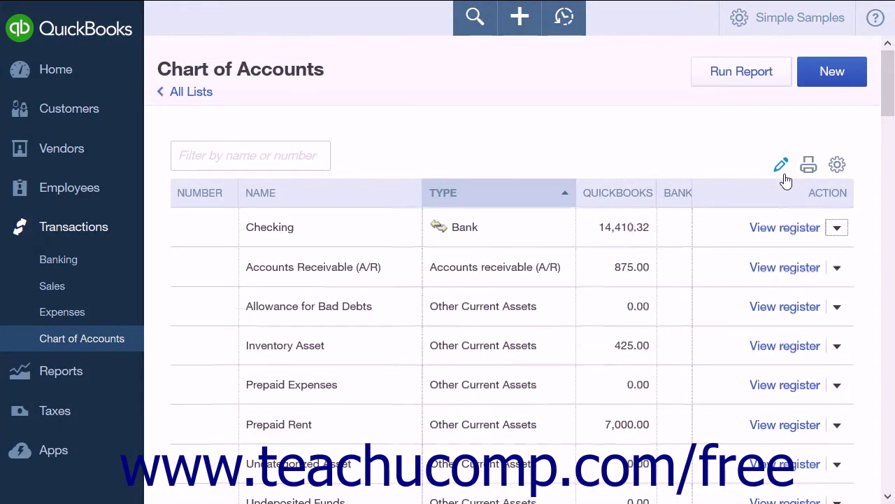
click(296, 159)
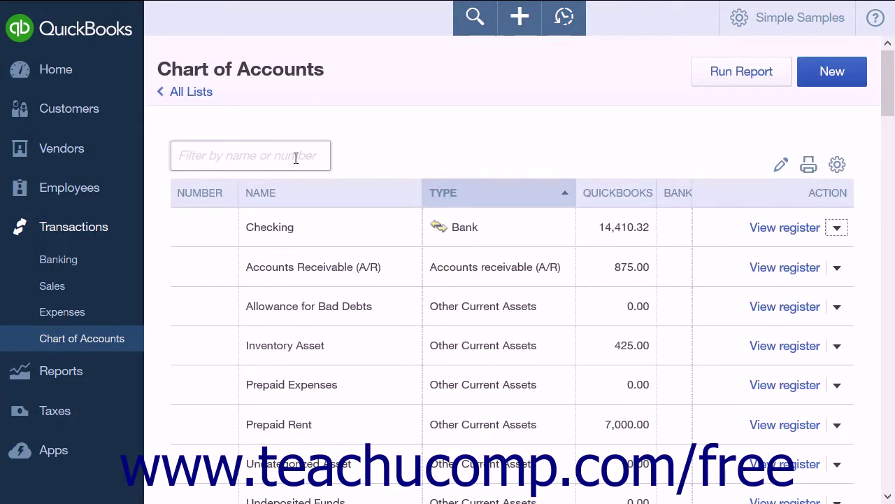
click(295, 159)
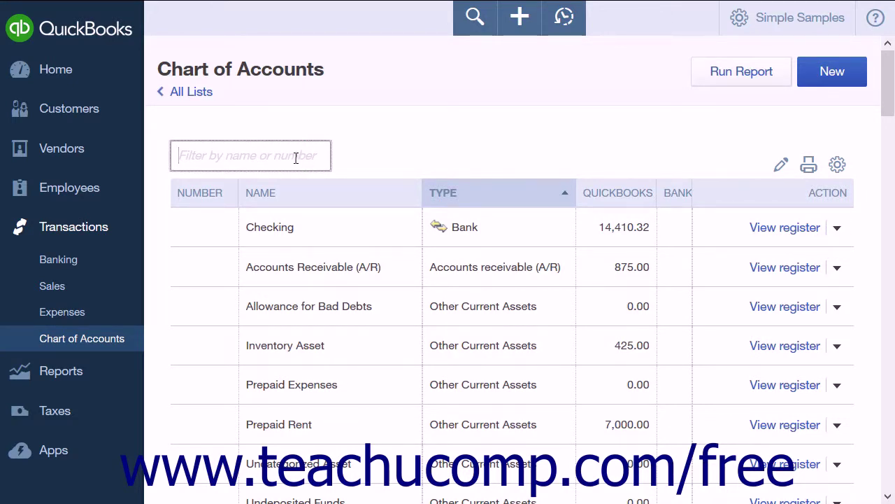
click(836, 166)
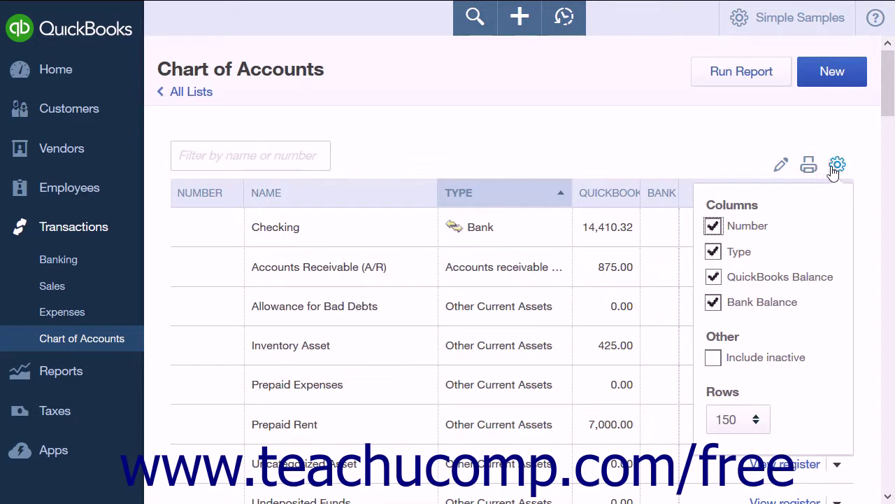
click(713, 227)
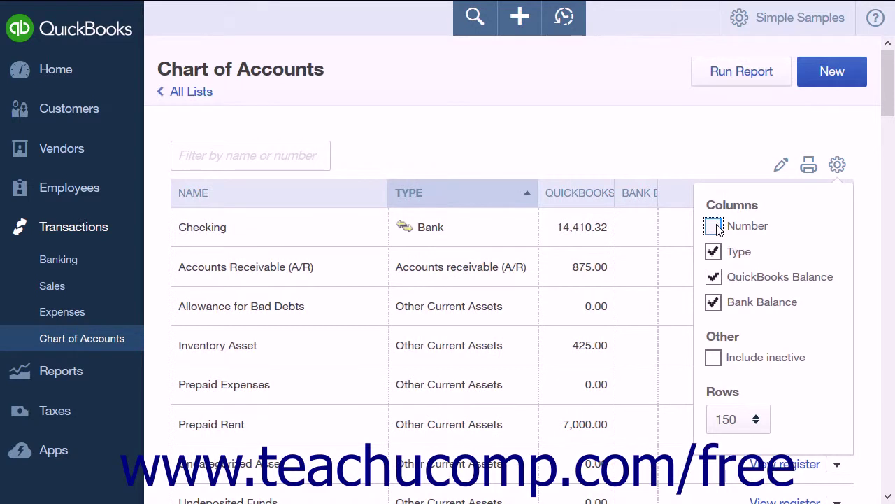
click(694, 168)
click(837, 165)
click(714, 227)
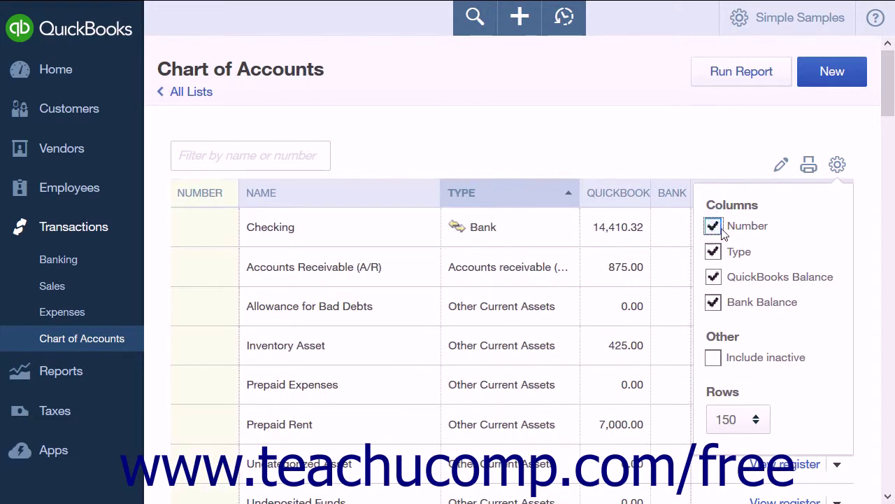
click(693, 172)
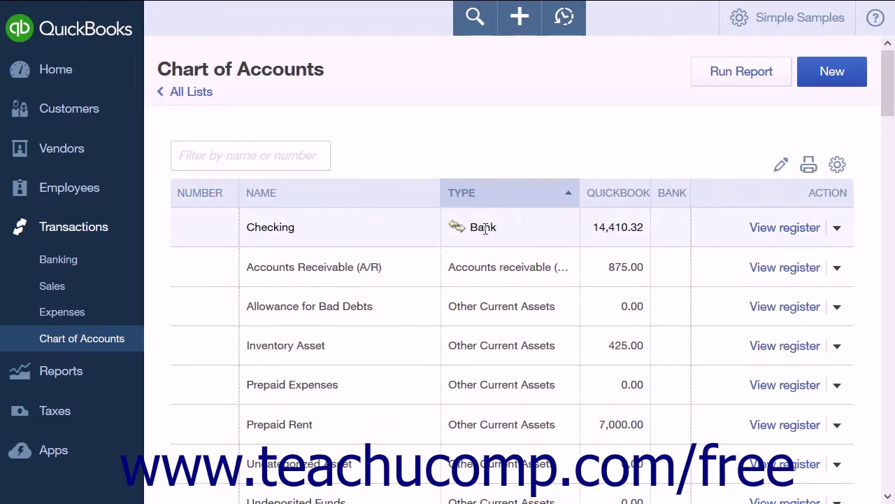
View the Checking account register, then run a QuickReport for Billable Expense Income.
double_click(394, 245)
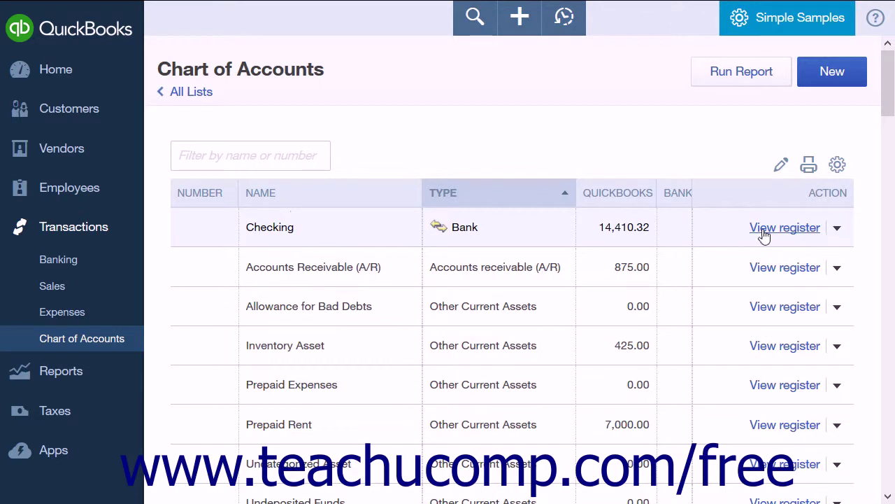
scroll(764, 234, down, 10)
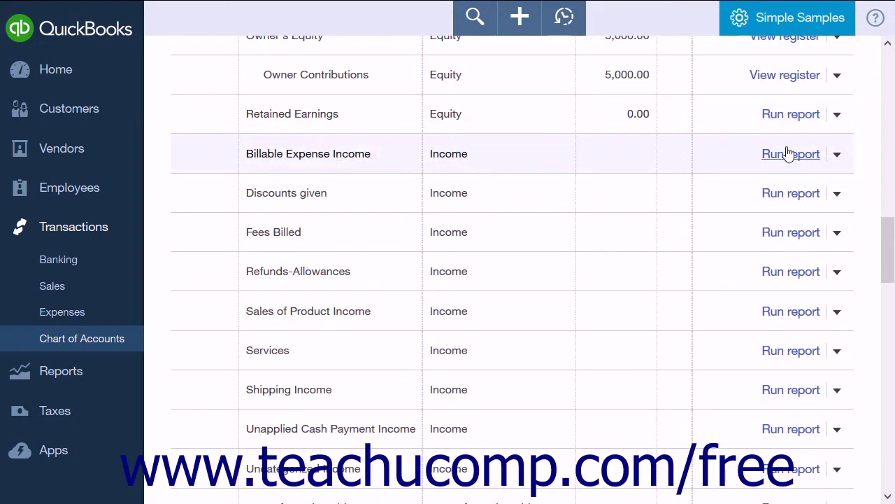
click(789, 155)
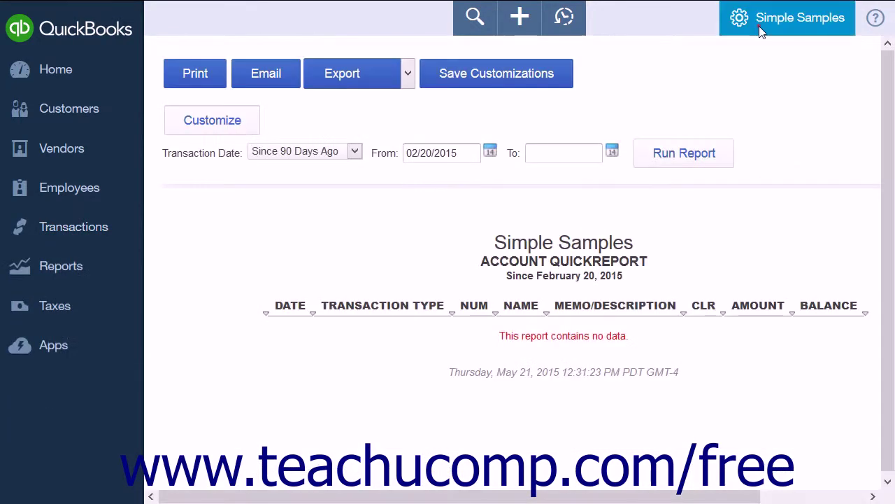
Return to the Chart of Accounts and show the Allowance for Bad Debts action choices.
click(759, 26)
click(250, 205)
click(836, 306)
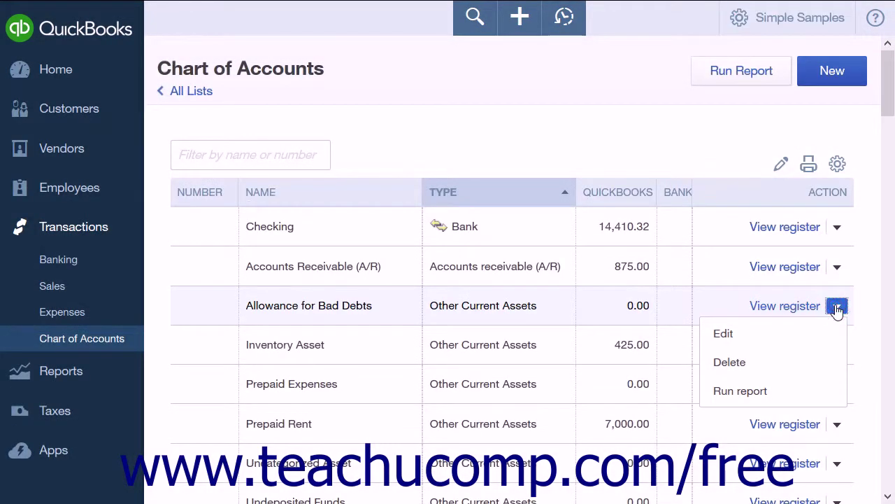
Decline deleting Allowance for Bad Debts, then open it for editing and close without saving.
click(775, 368)
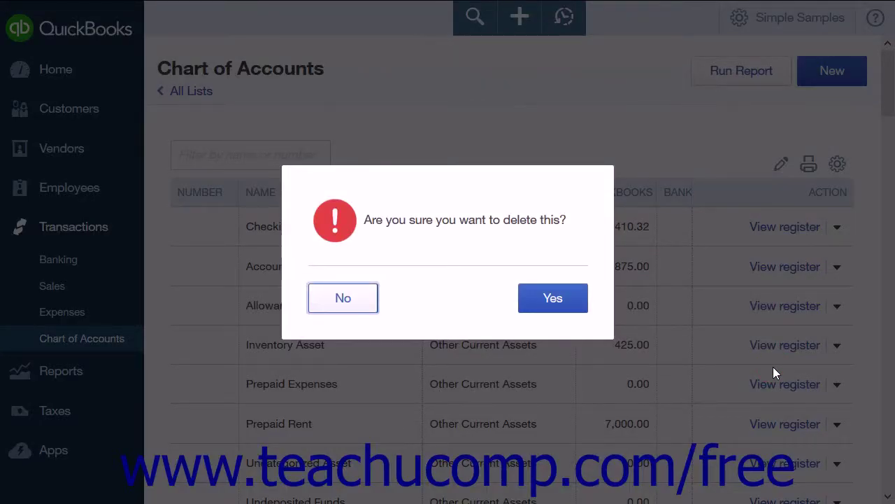
click(354, 298)
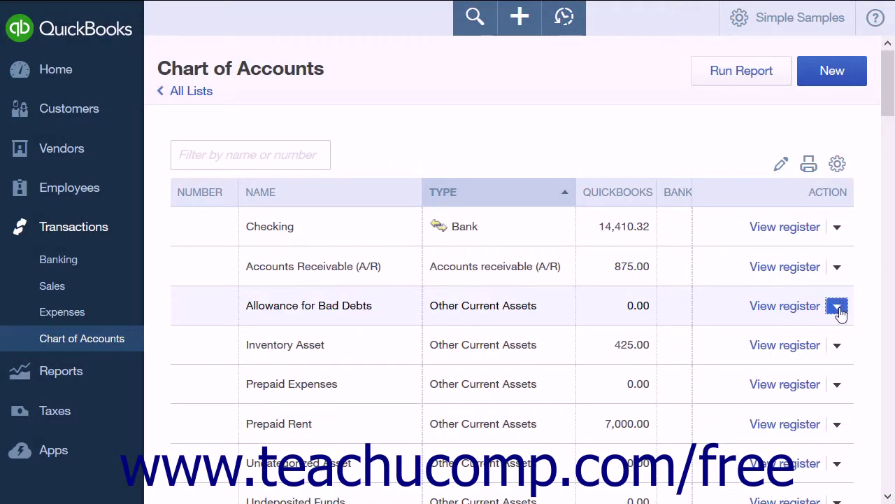
click(837, 306)
click(779, 339)
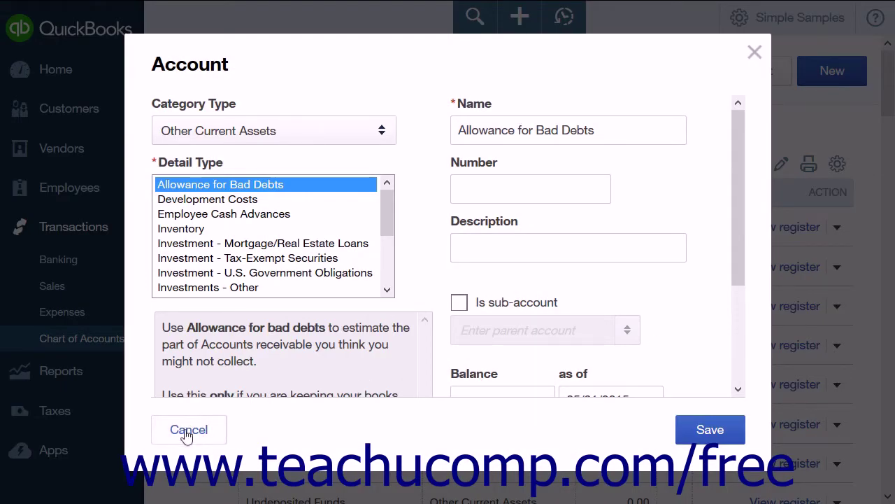
click(186, 431)
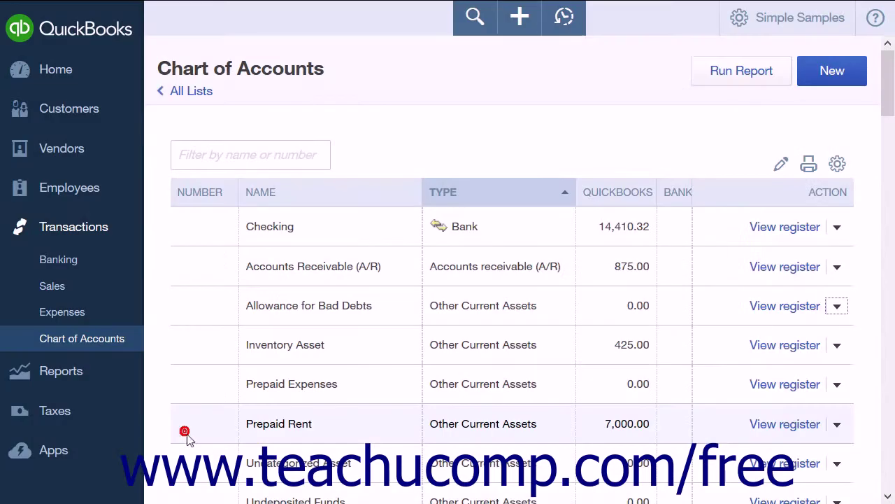
click(720, 77)
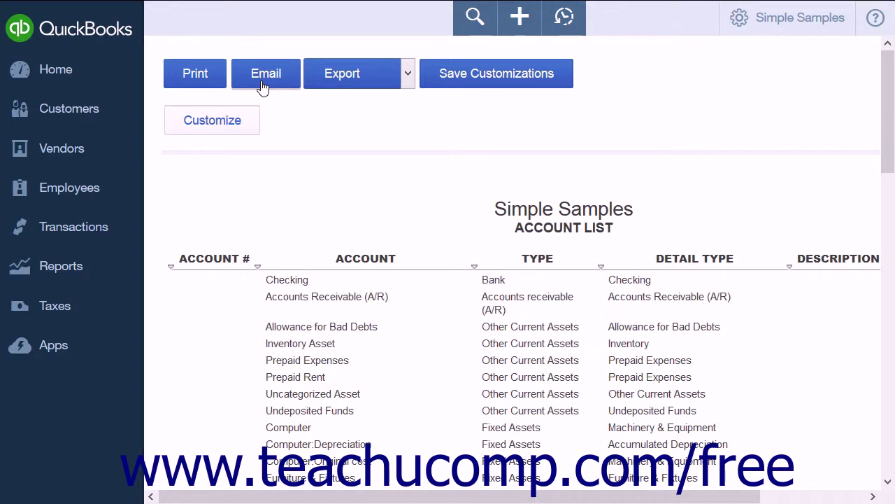
click(409, 76)
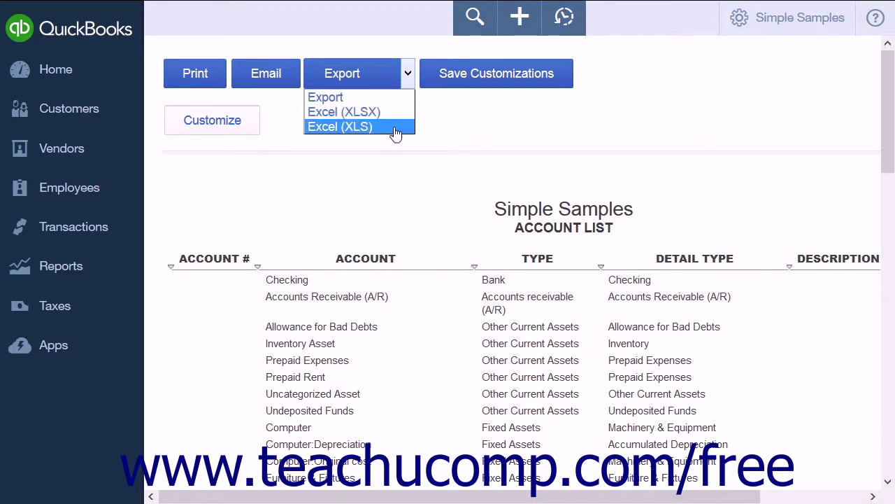
click(451, 114)
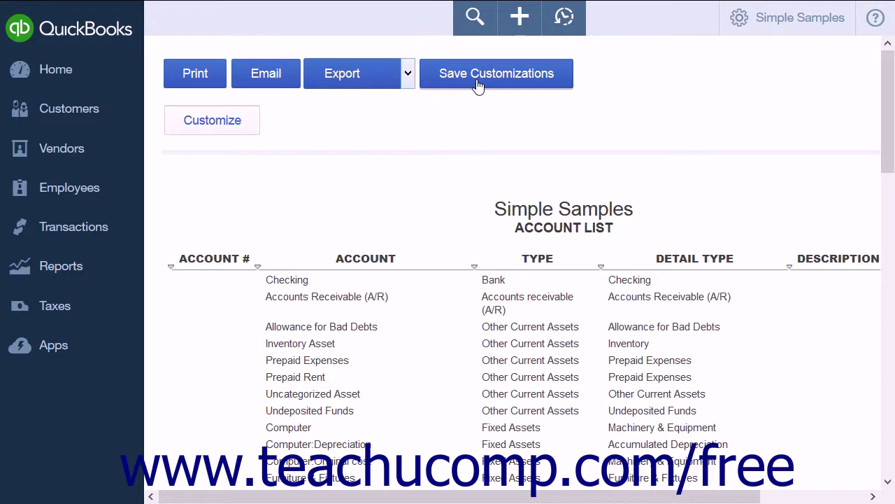
click(751, 22)
click(238, 208)
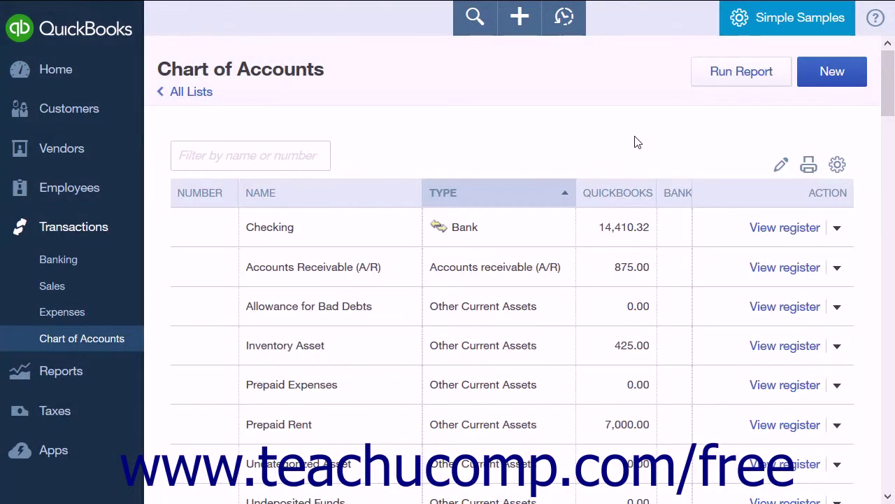
Open and close the new account form and the bulk-edit view without saving changes.
click(825, 83)
click(754, 55)
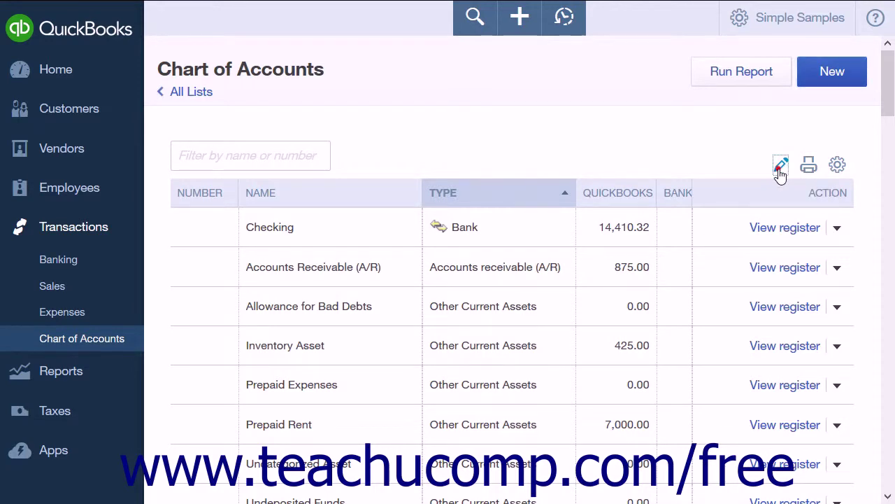
click(780, 168)
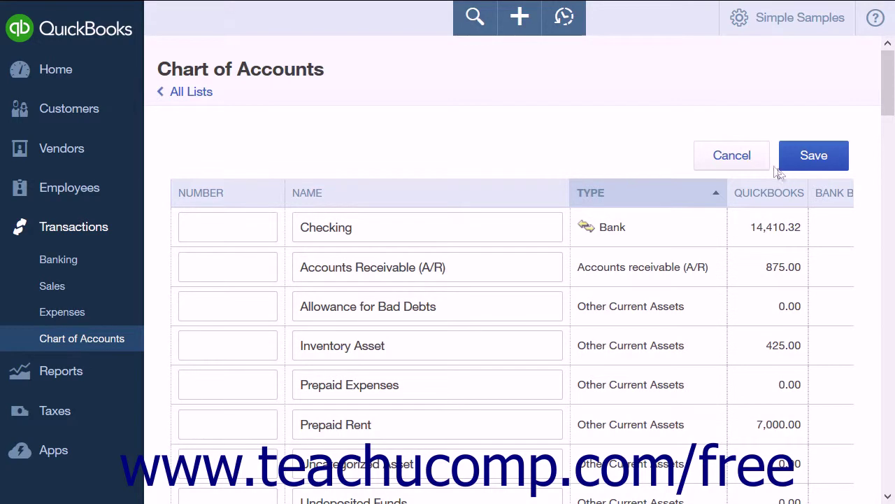
click(746, 157)
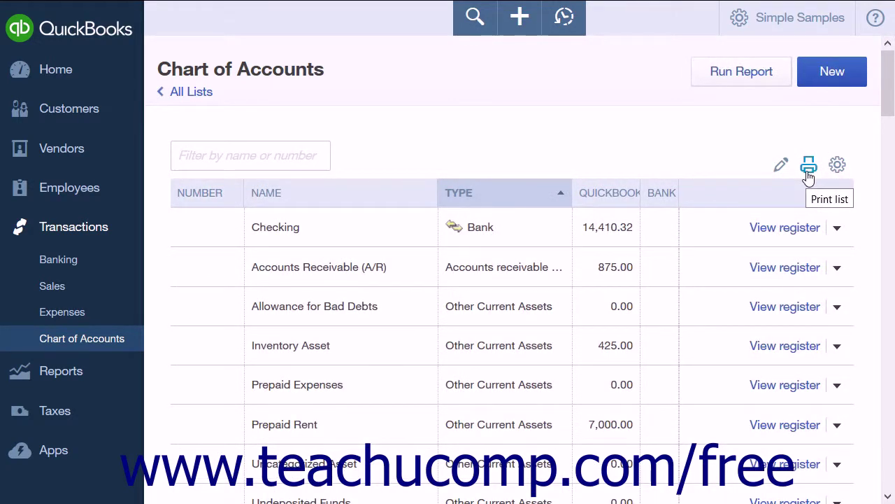
Start printing the Chart of Accounts, cancel the print, and close the printable page.
click(807, 173)
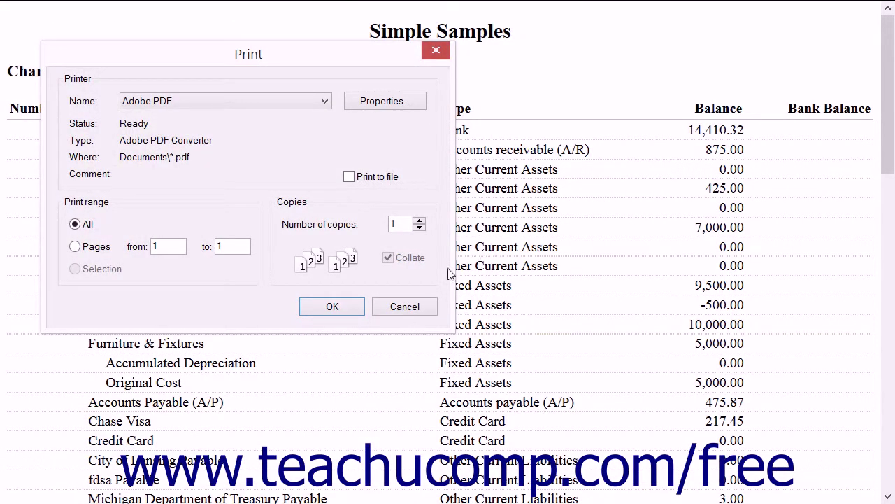
click(404, 308)
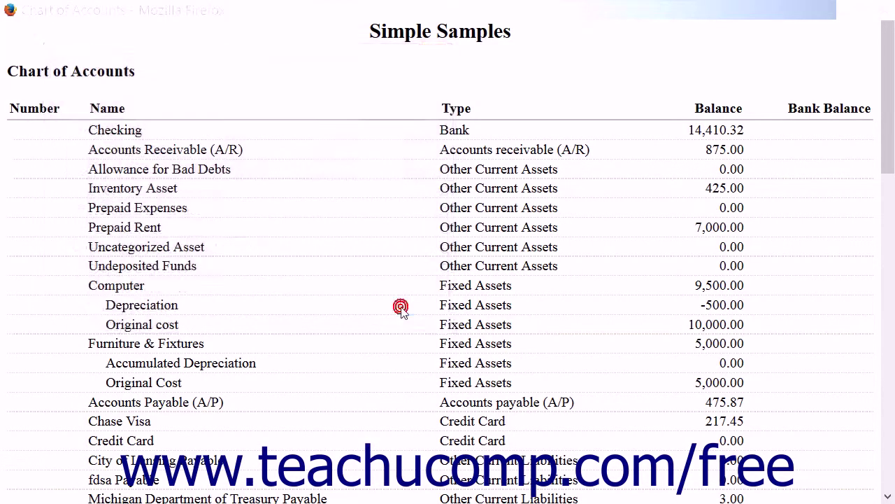
click(366, 14)
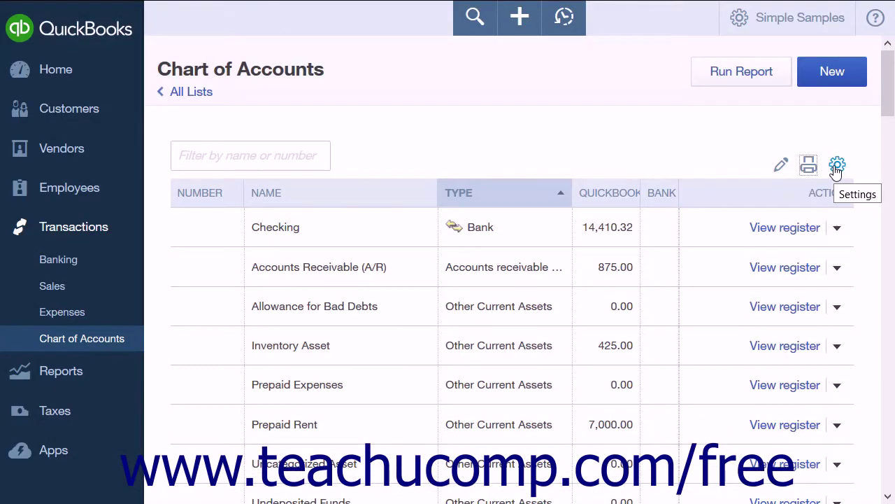
click(836, 166)
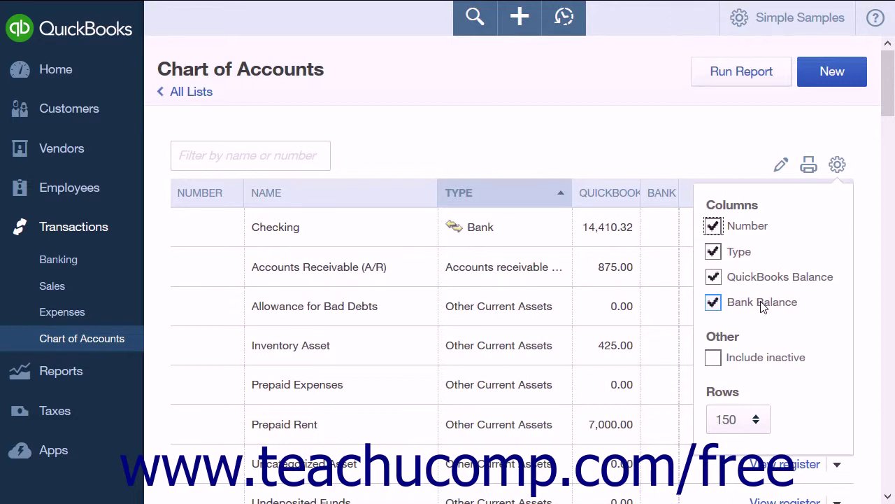
click(756, 422)
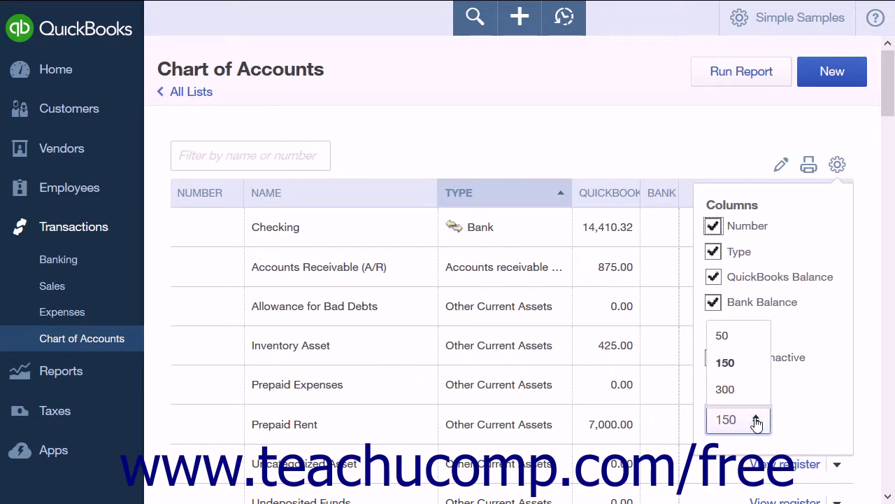
click(756, 422)
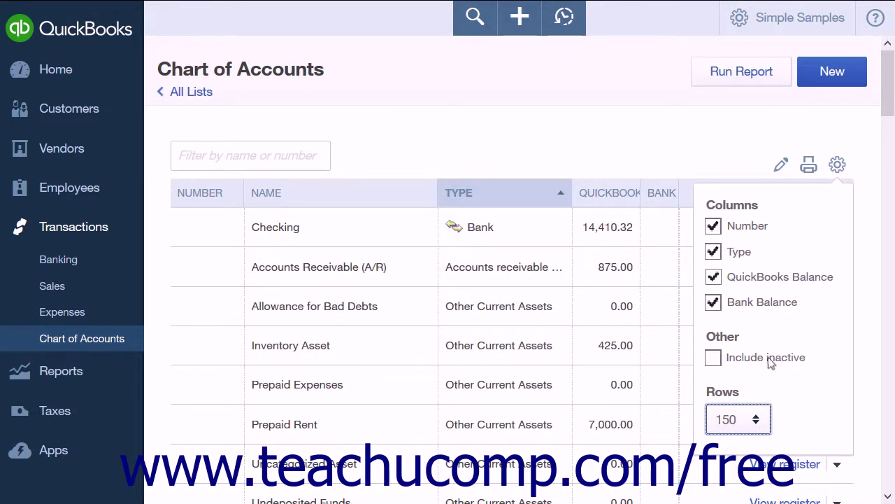
click(837, 165)
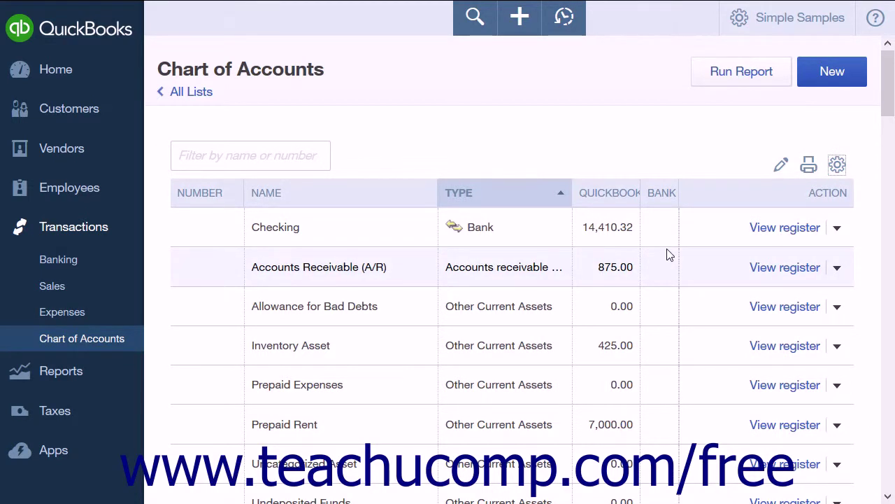
scroll(668, 255, down, 5)
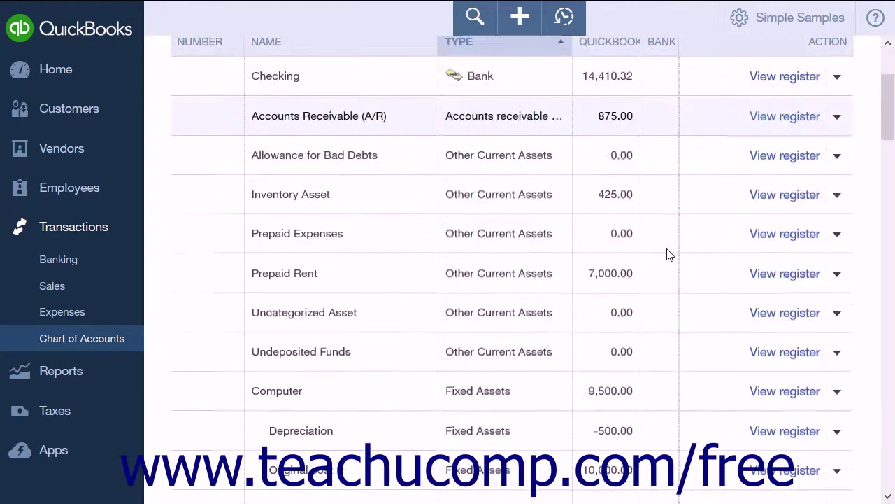
scroll(668, 254, down, 6)
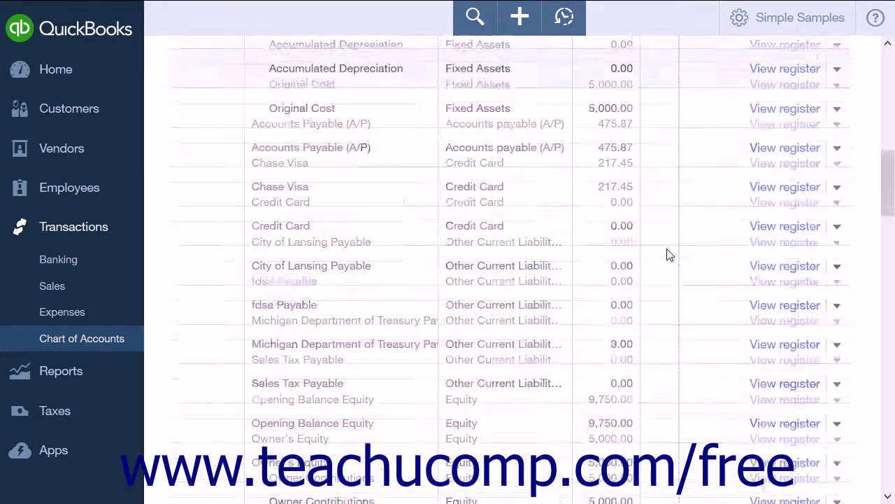
scroll(668, 255, down, 8)
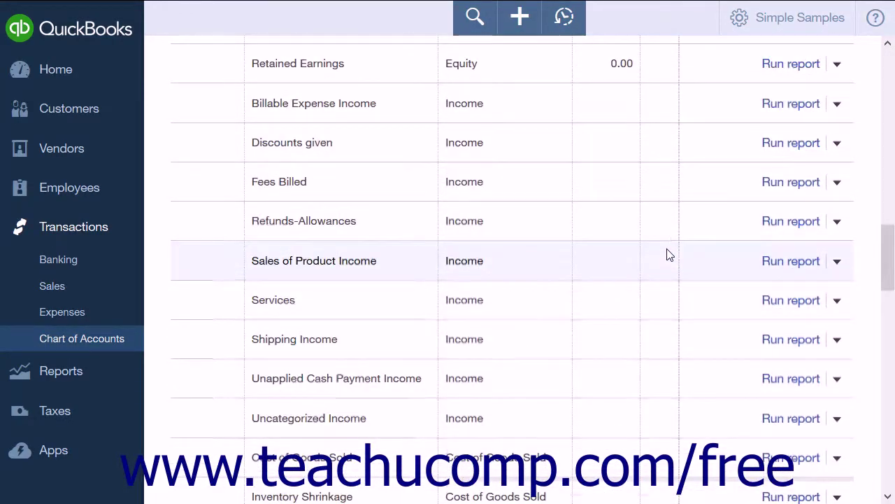
scroll(668, 254, down, 12)
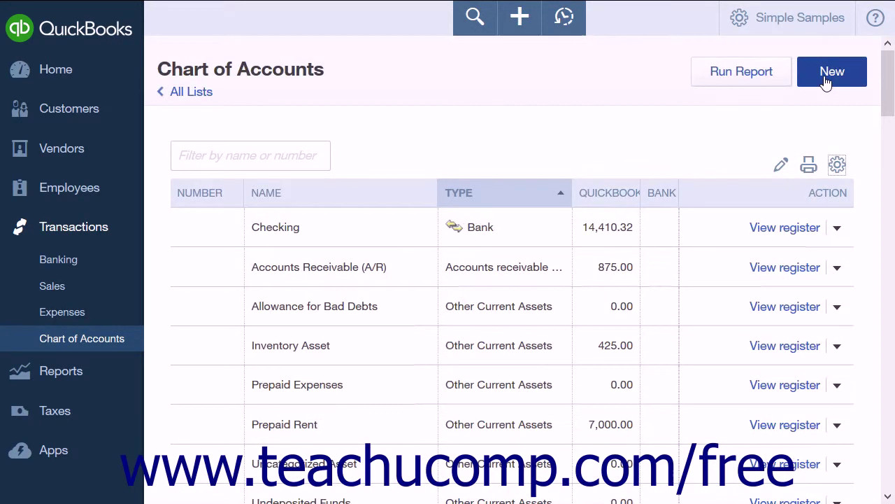
click(824, 76)
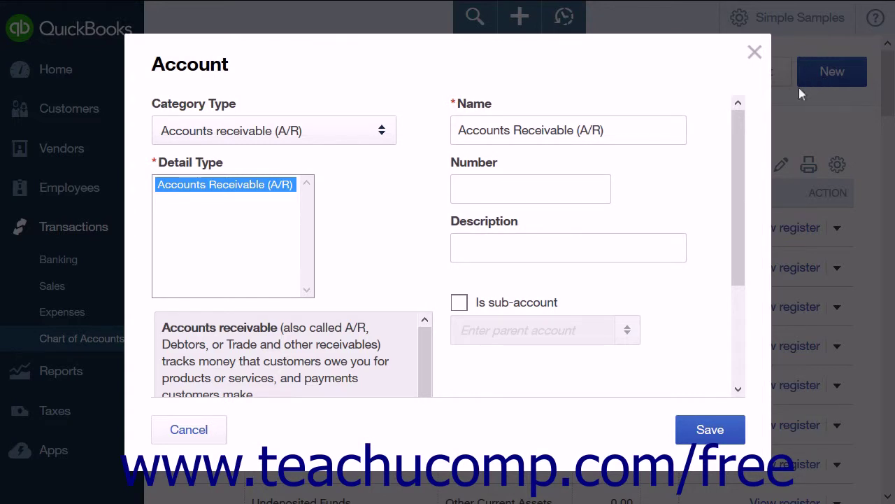
Set the new account's category to Bank and detail type to Savings, then select the name Savings.
click(369, 135)
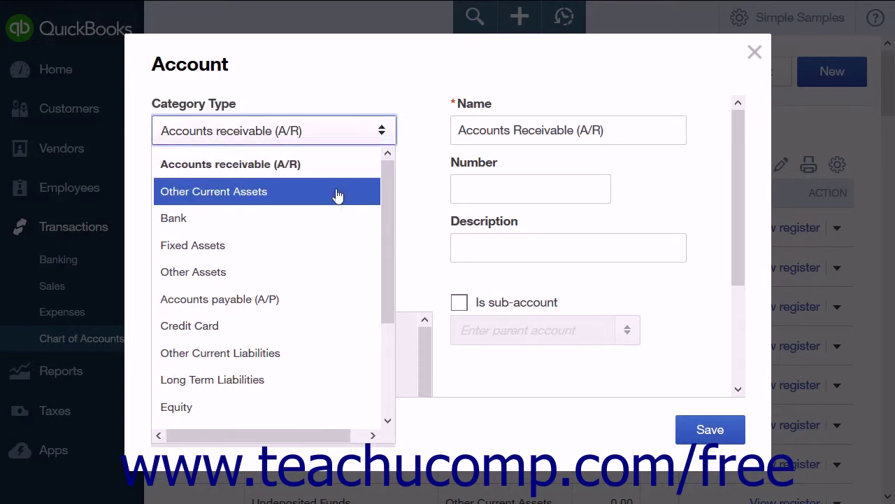
click(259, 219)
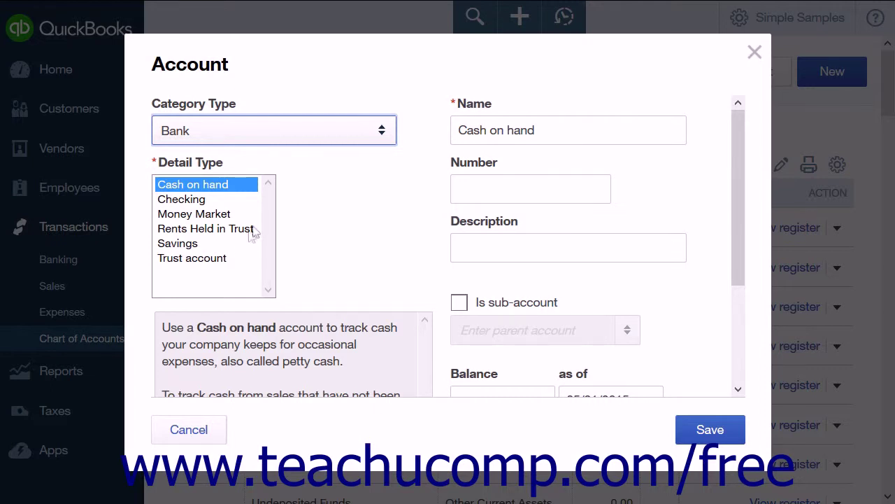
click(190, 244)
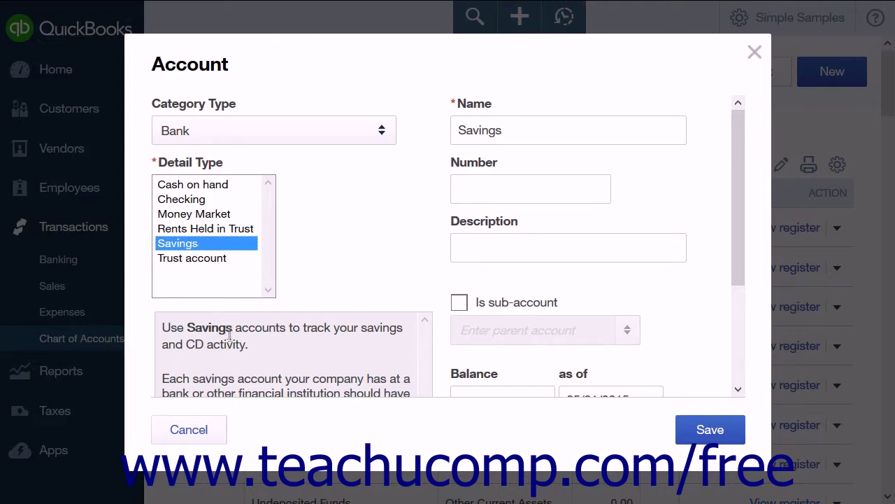
click(529, 132)
double_click(529, 131)
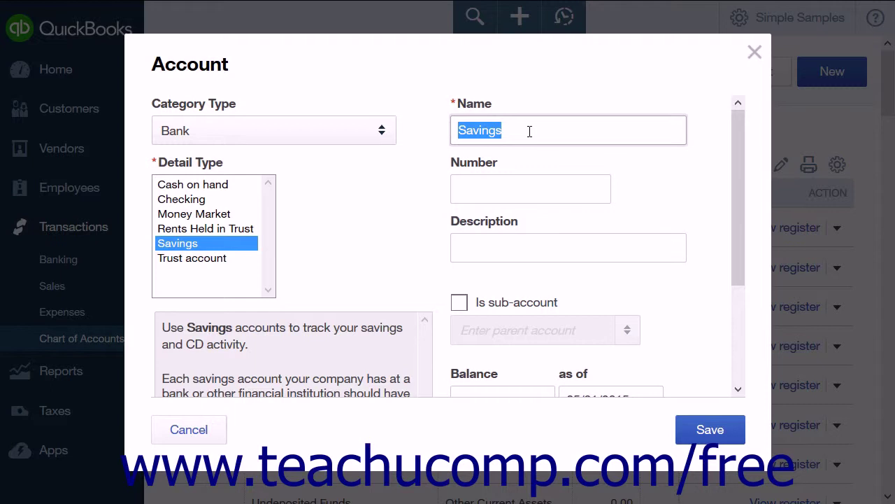
click(520, 190)
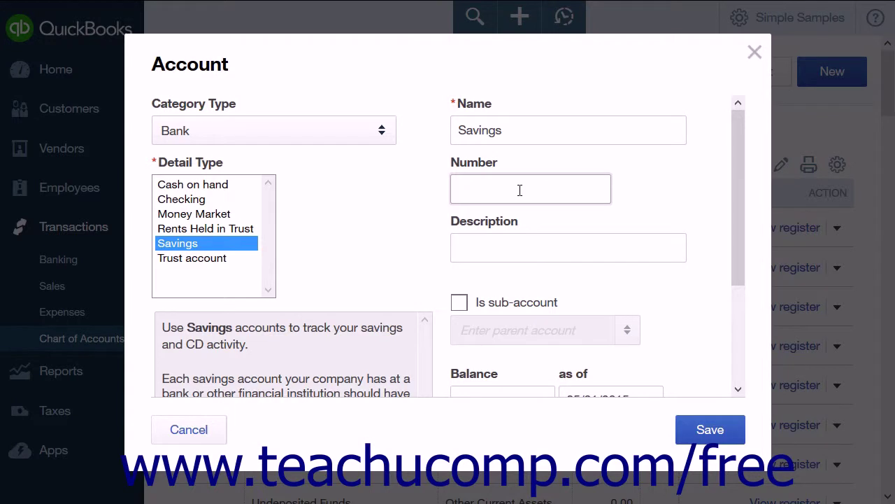
click(495, 254)
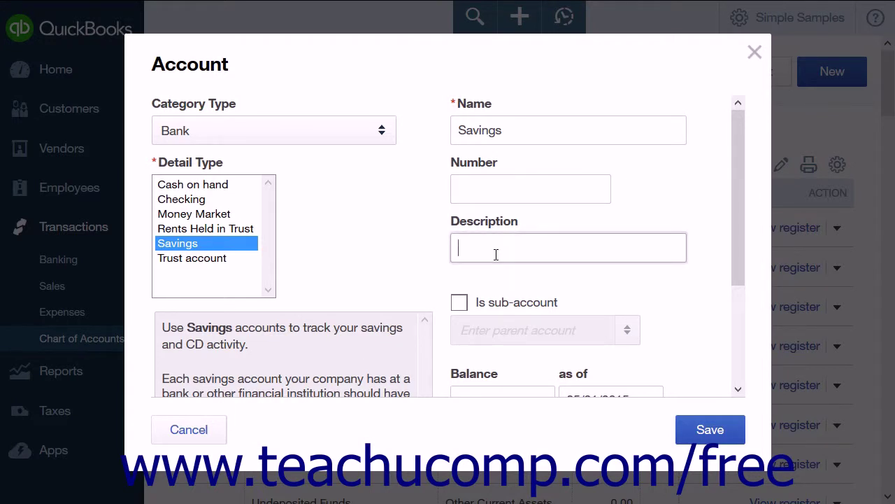
click(461, 302)
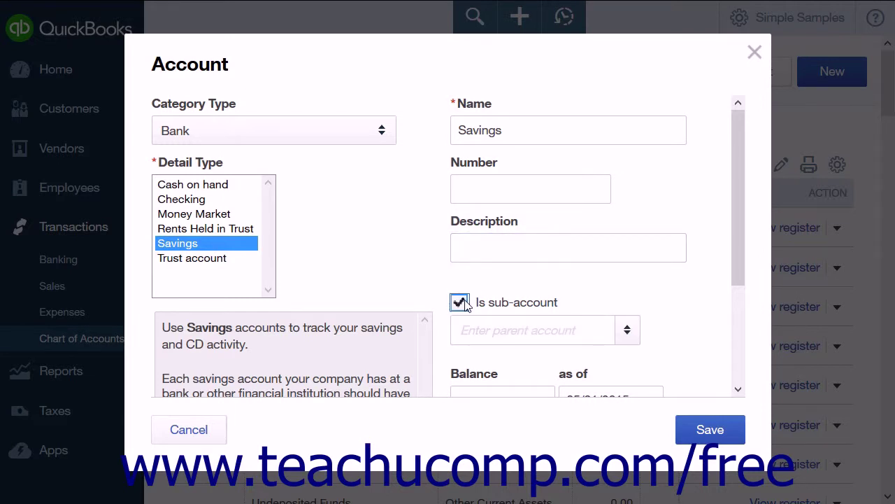
click(633, 339)
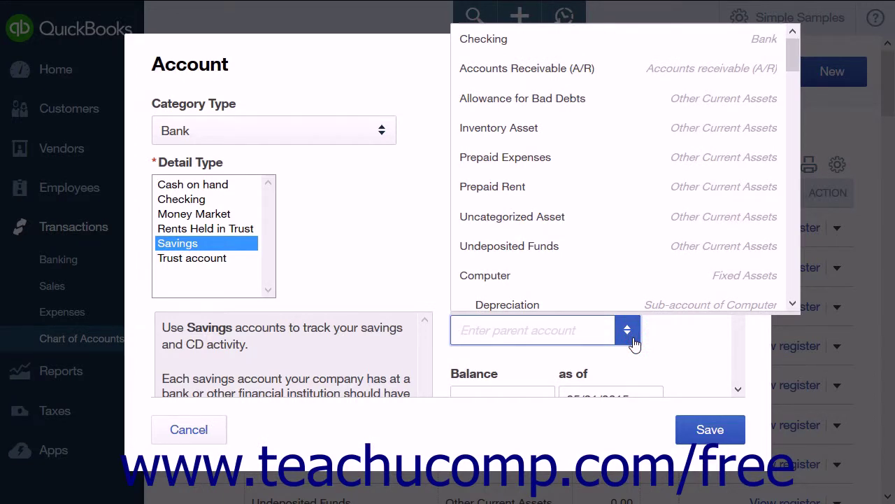
click(628, 334)
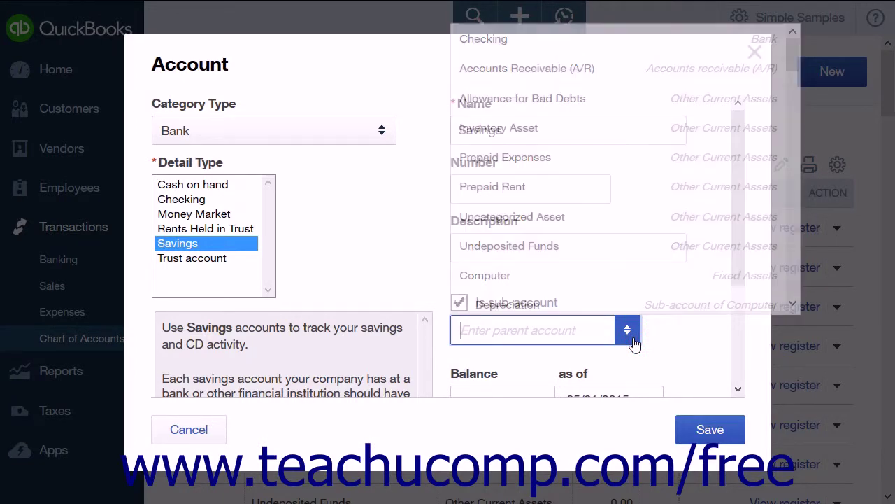
click(460, 303)
scroll(677, 280, down, 2)
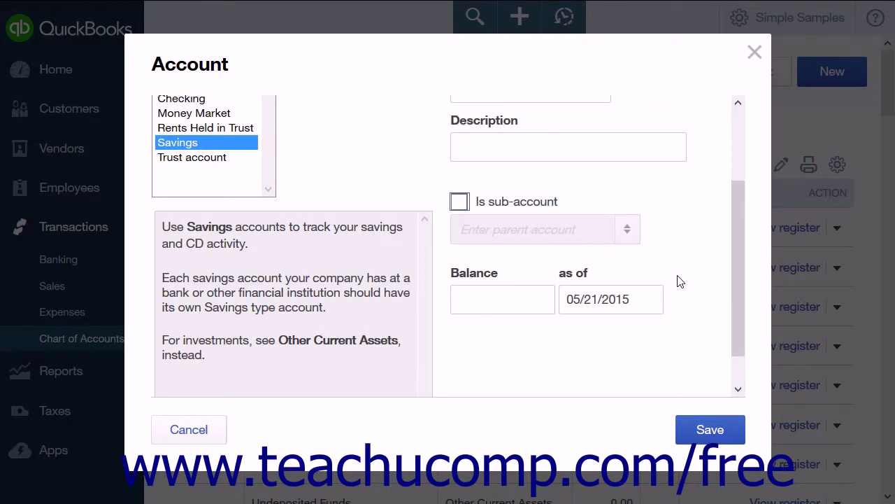
click(486, 295)
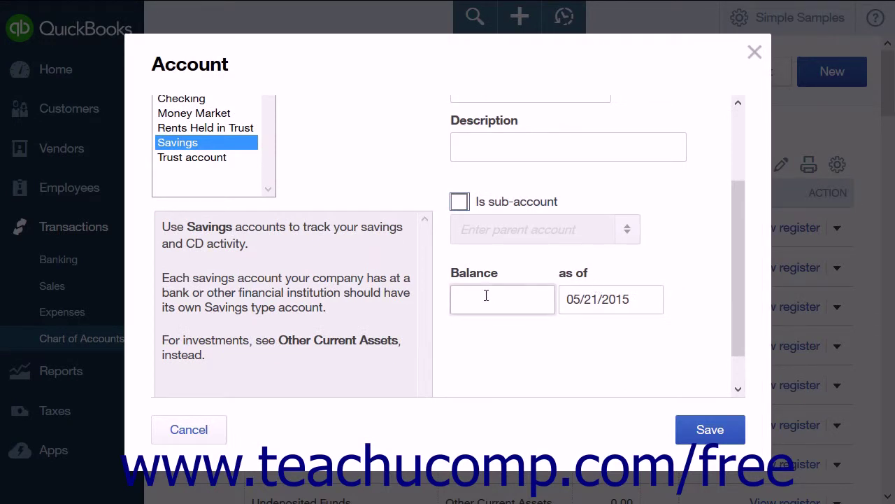
click(634, 299)
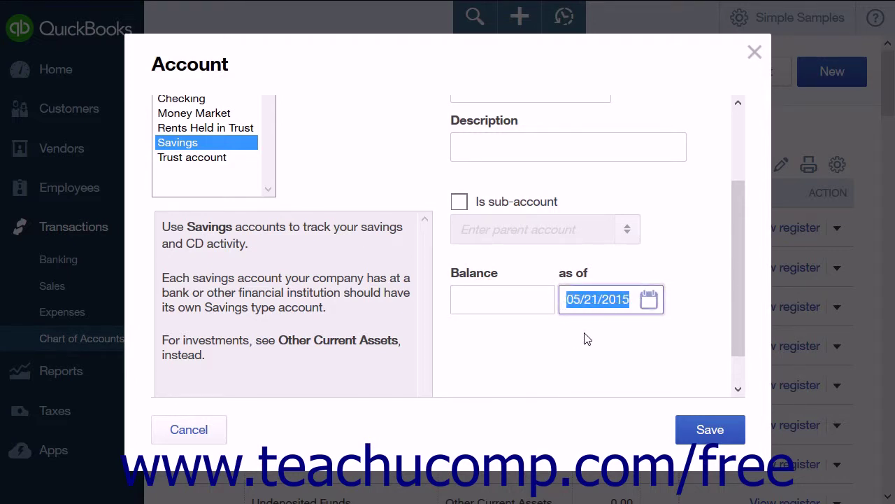
scroll(703, 320, up, 2)
scroll(706, 322, up, 2)
click(611, 256)
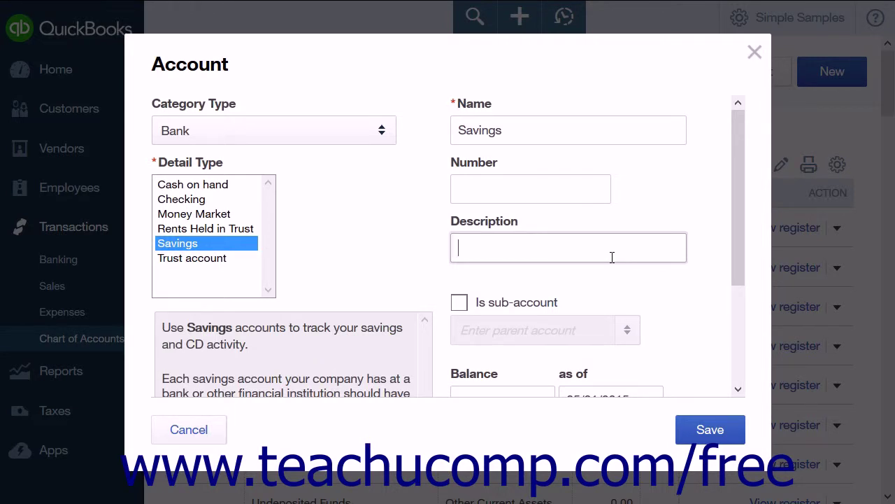
scroll(704, 378, down, 3)
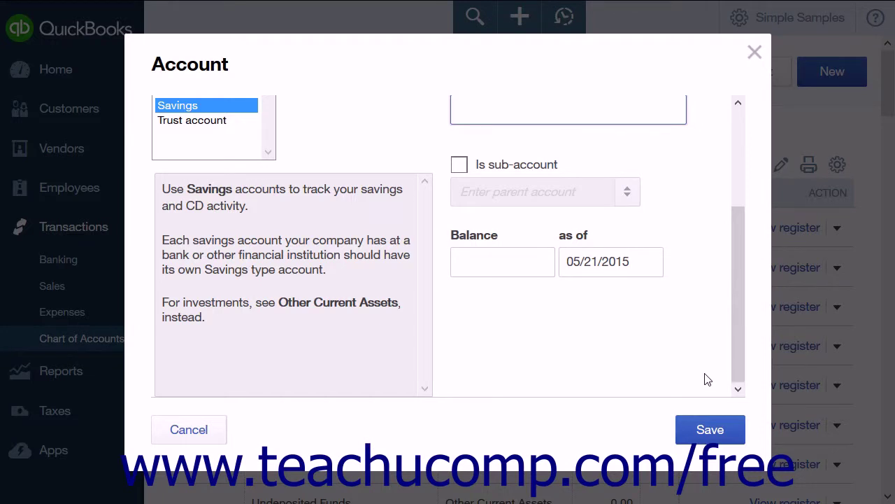
click(519, 254)
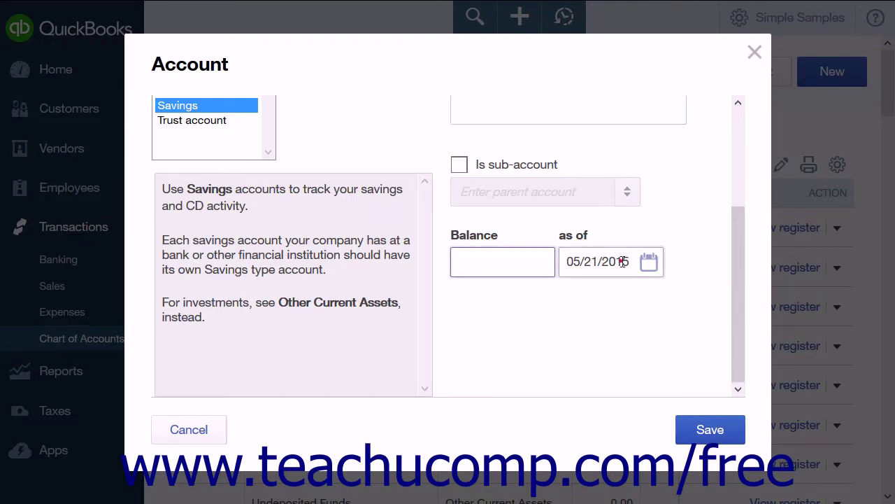
click(622, 261)
scroll(618, 323, up, 3)
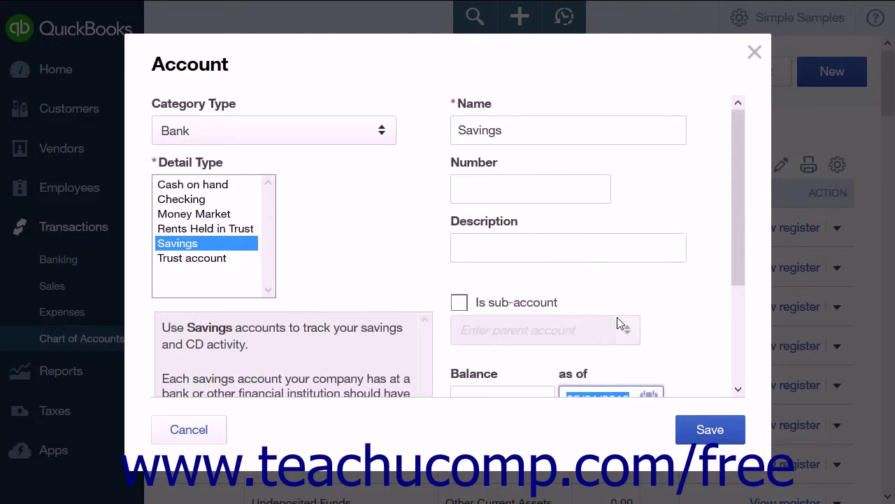